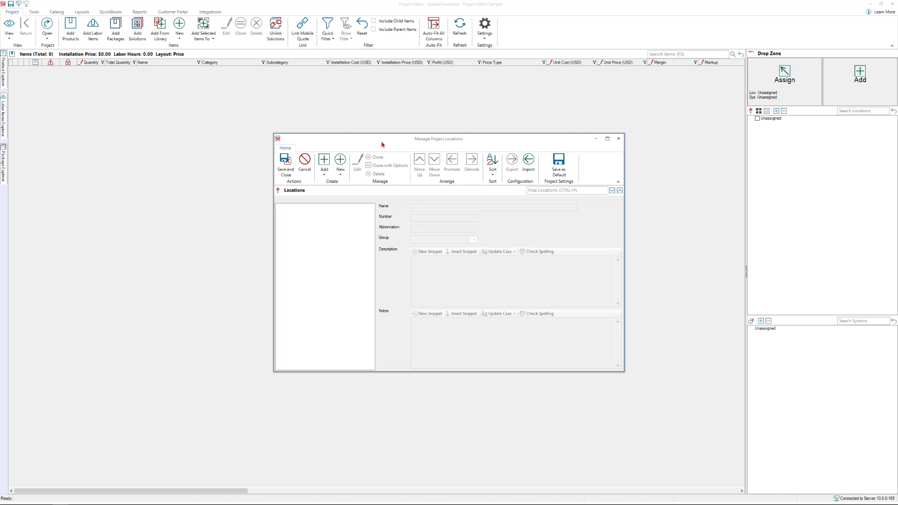
Create three new project locations named Entry Porch, Family Room and Kitchen
{"action": "left_click", "coordinate": [338, 160]}
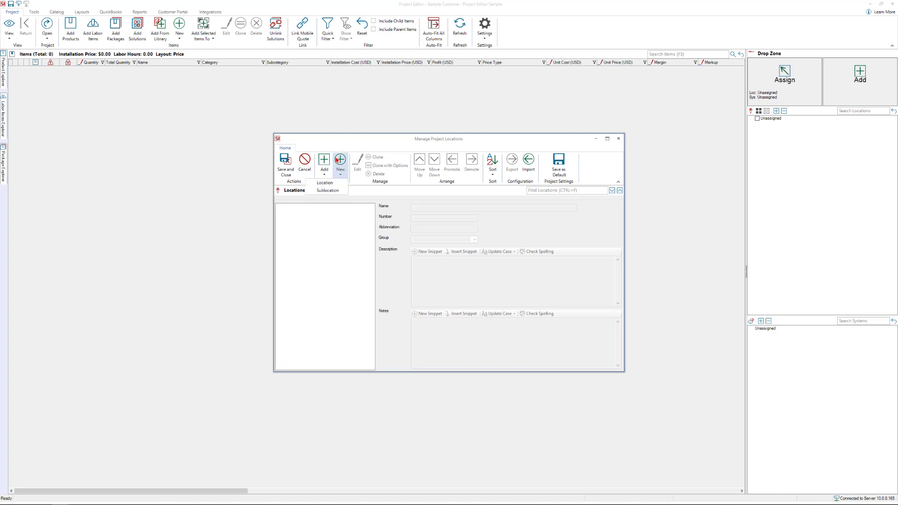
{"action": "left_click", "coordinate": [338, 183]}
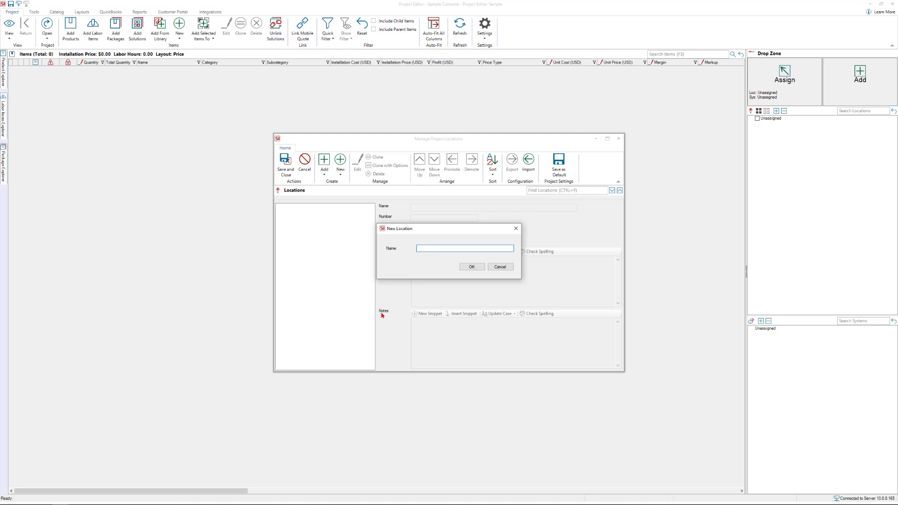
{"action": "type", "text": "Entry Porch"}
{"action": "key", "text": "Return"}
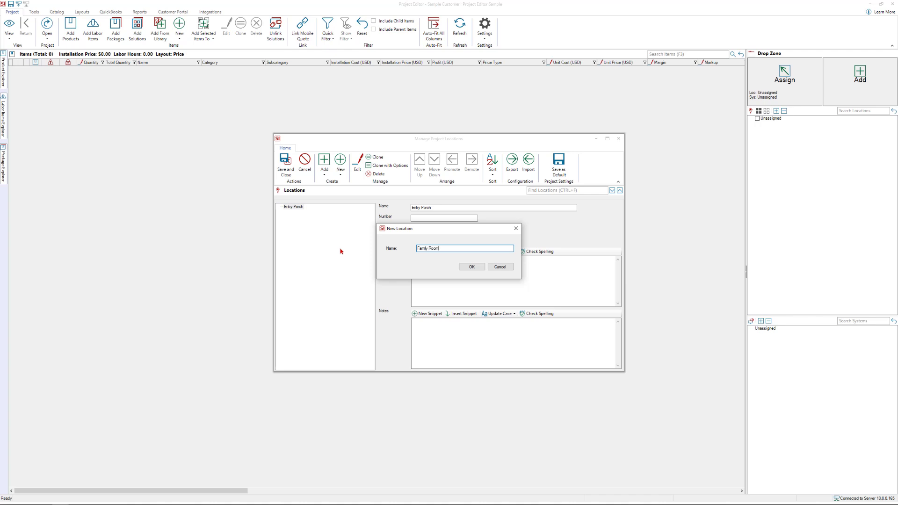
{"action": "type", "text": "Family Room"}
{"action": "key", "text": "Return"}
{"action": "type", "text": "Kitchen"}
{"action": "key", "text": "Return"}
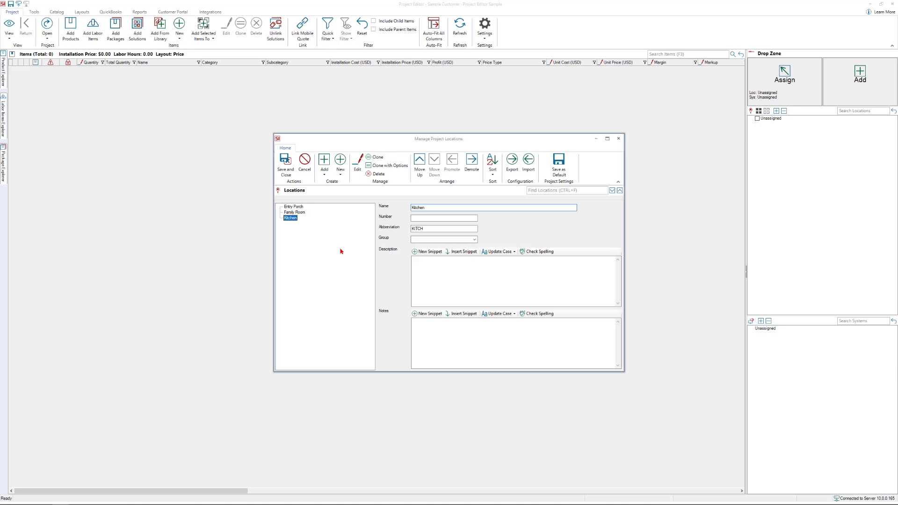
Add the predefined Terrace location from the location catalog to the project locations
{"action": "left_click", "coordinate": [325, 165]}
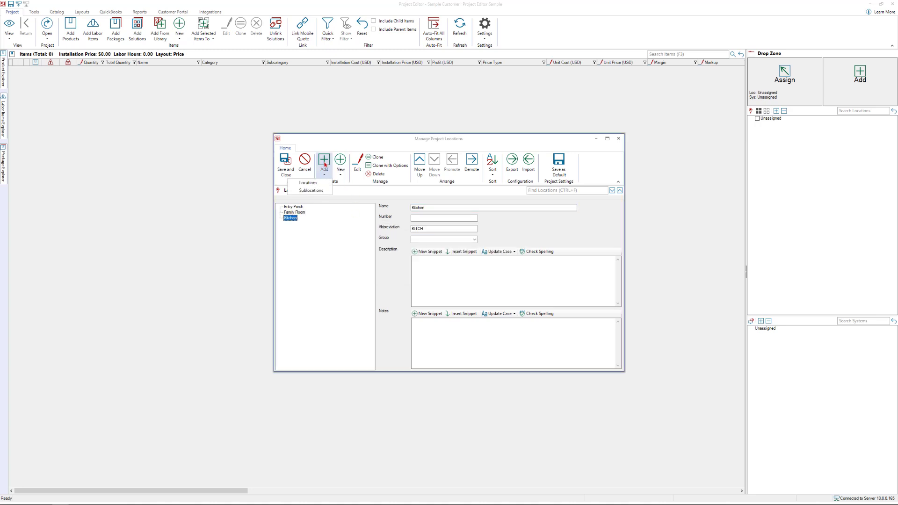
{"action": "left_click", "coordinate": [325, 184]}
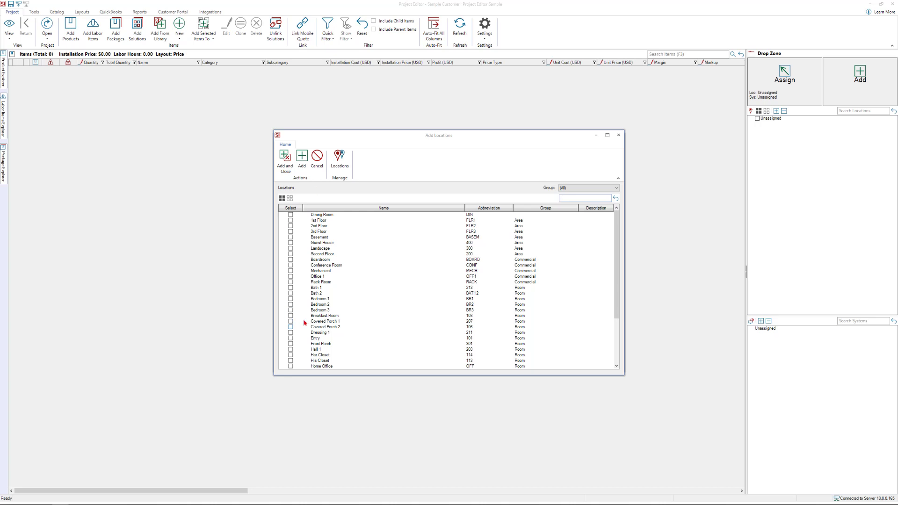
{"action": "scroll", "coordinate": [360, 333], "scroll_direction": "down", "scroll_amount": 4}
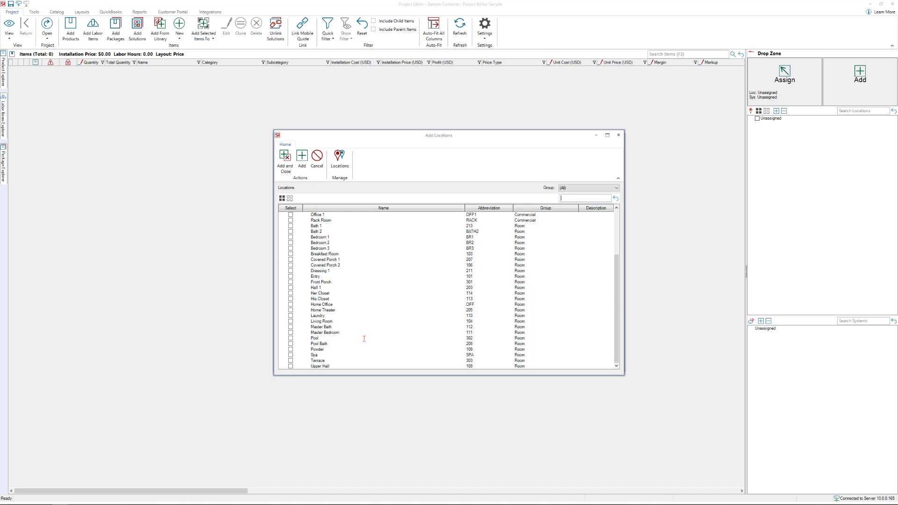
{"action": "left_click", "coordinate": [291, 361]}
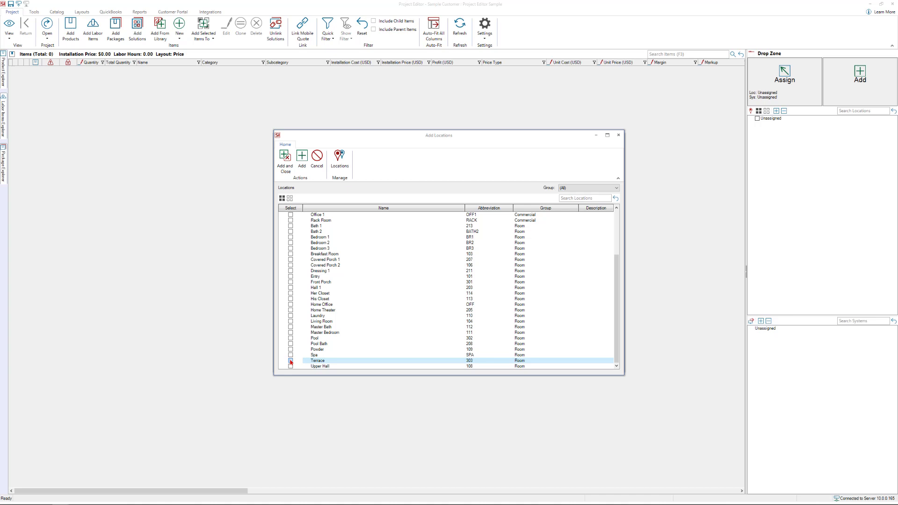
{"action": "left_click", "coordinate": [284, 173]}
Create an Equipment Center location placed directly above Terrace, and save the project locations
{"action": "left_click", "coordinate": [340, 177]}
{"action": "left_click", "coordinate": [332, 183]}
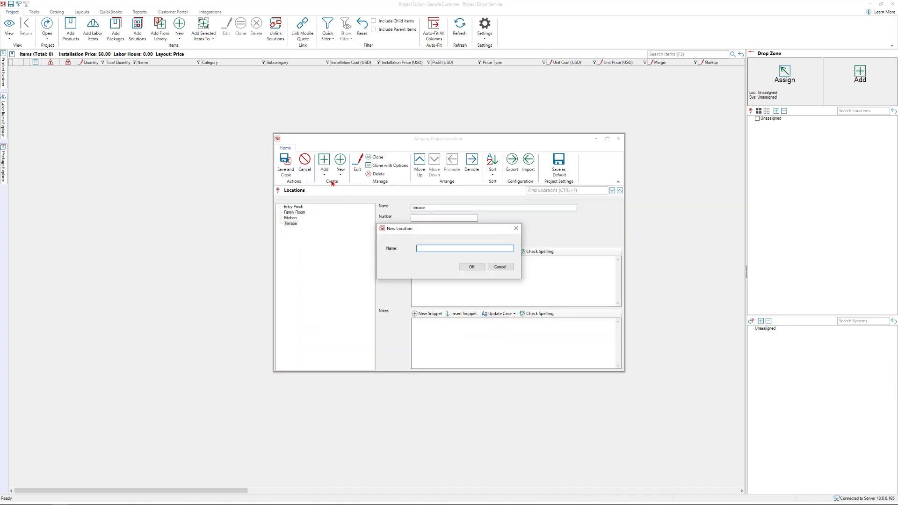
{"action": "type", "text": "Equipment Center"}
{"action": "key", "text": "Return"}
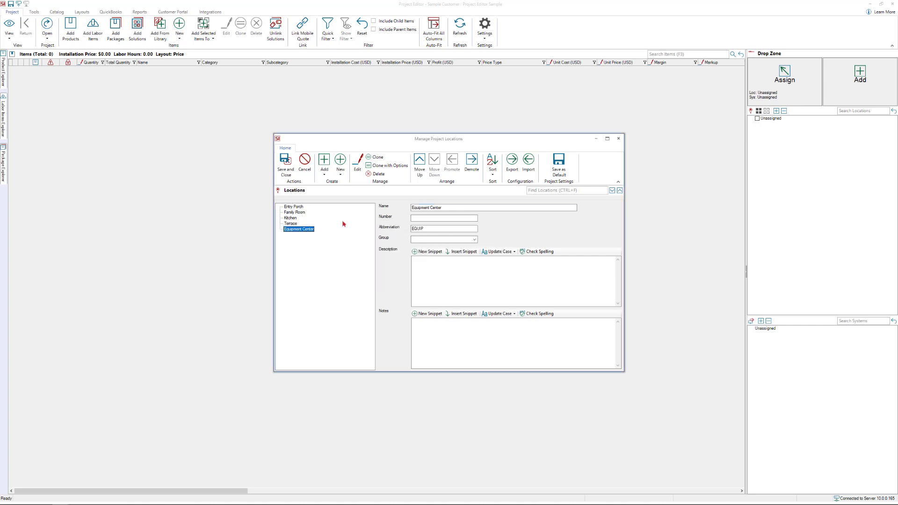
{"action": "left_click", "coordinate": [420, 164]}
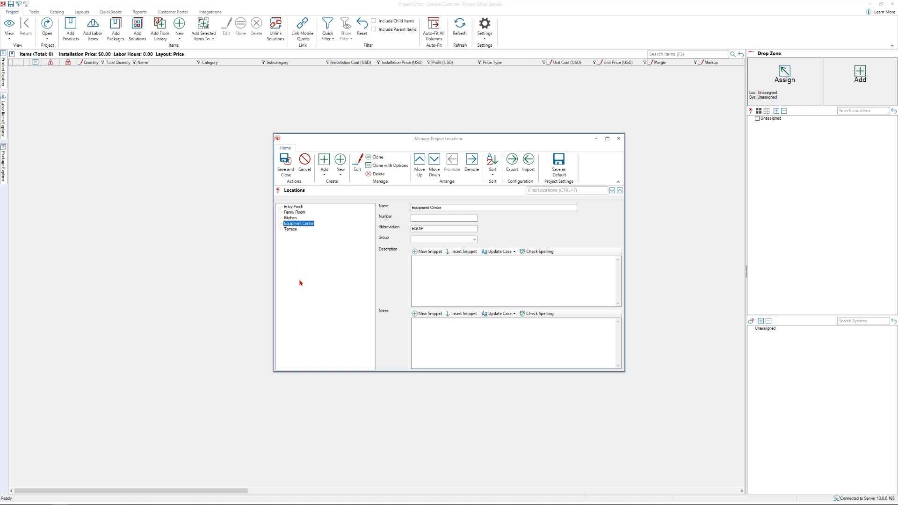
{"action": "left_click", "coordinate": [285, 162]}
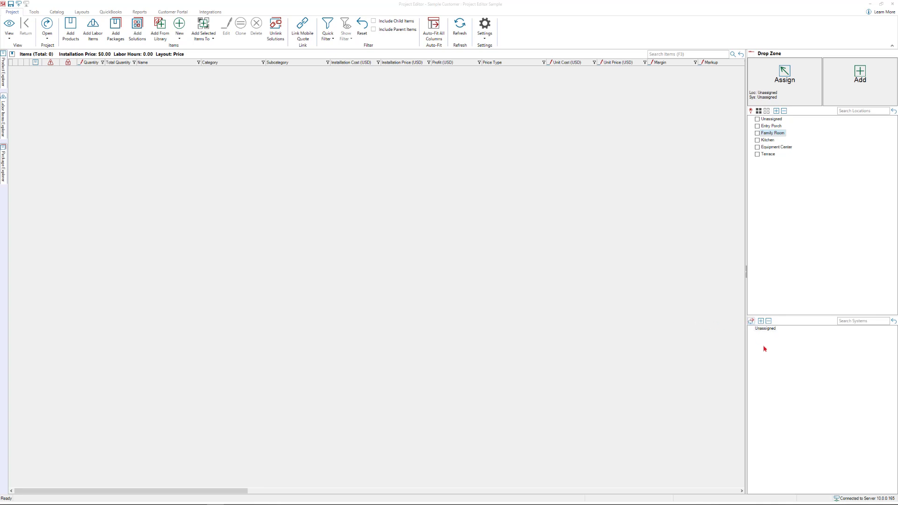
Create a new project system named Home Security
{"action": "left_click", "coordinate": [752, 322]}
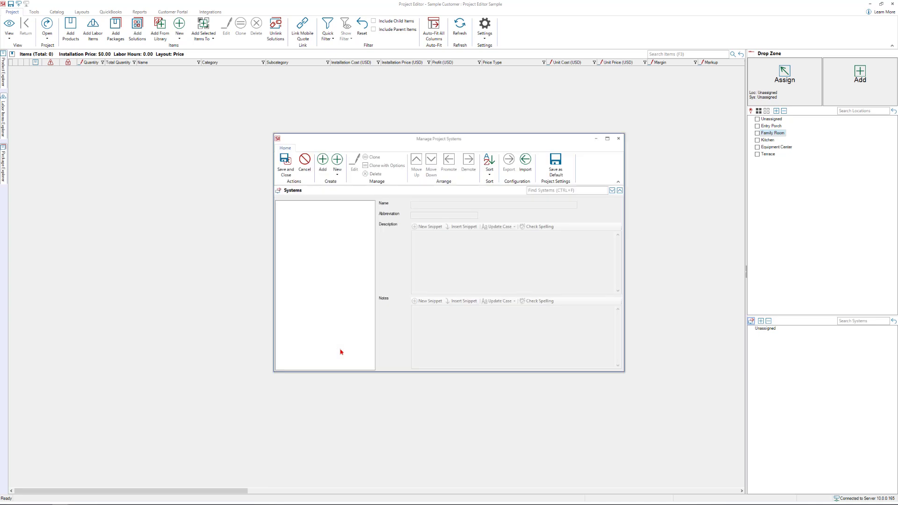
{"action": "left_click", "coordinate": [337, 166]}
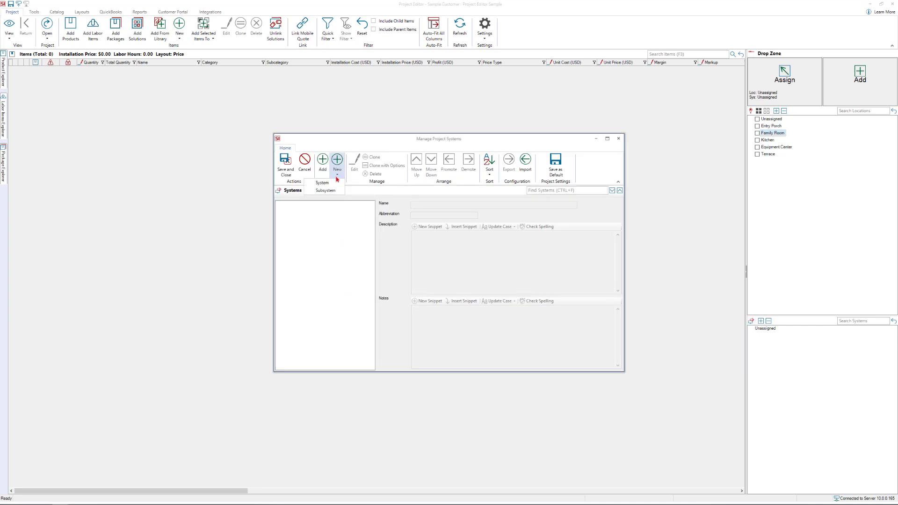
{"action": "left_click", "coordinate": [337, 183]}
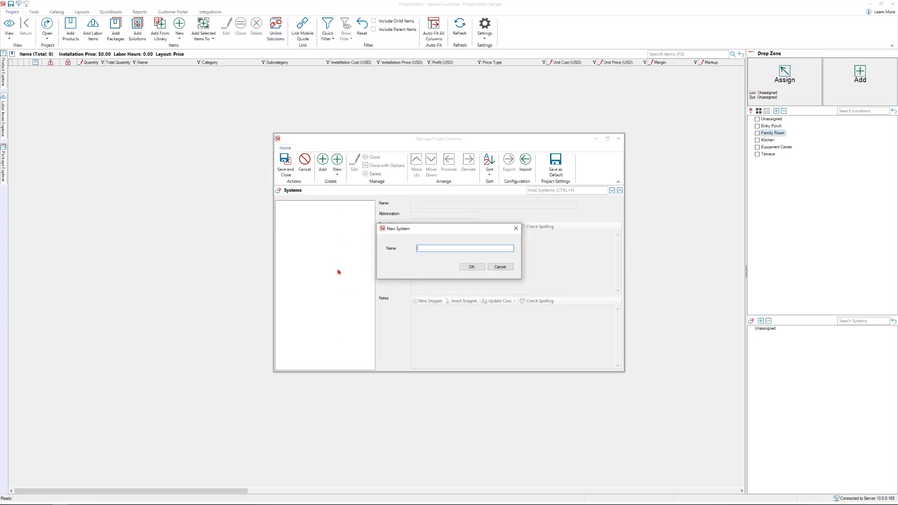
{"action": "type", "text": "Home Security"}
{"action": "key", "text": "Return"}
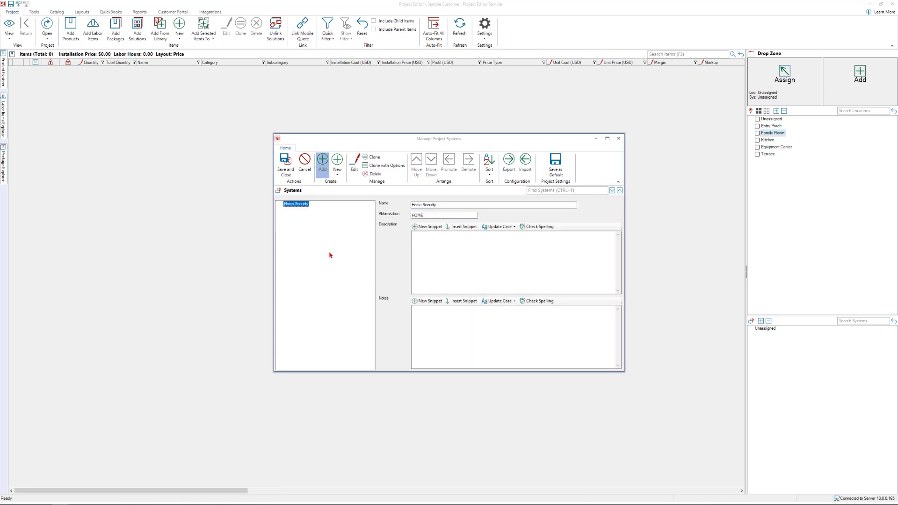
Add the predefined AV System to the project and save the project systems
{"action": "key", "text": "Escape"}
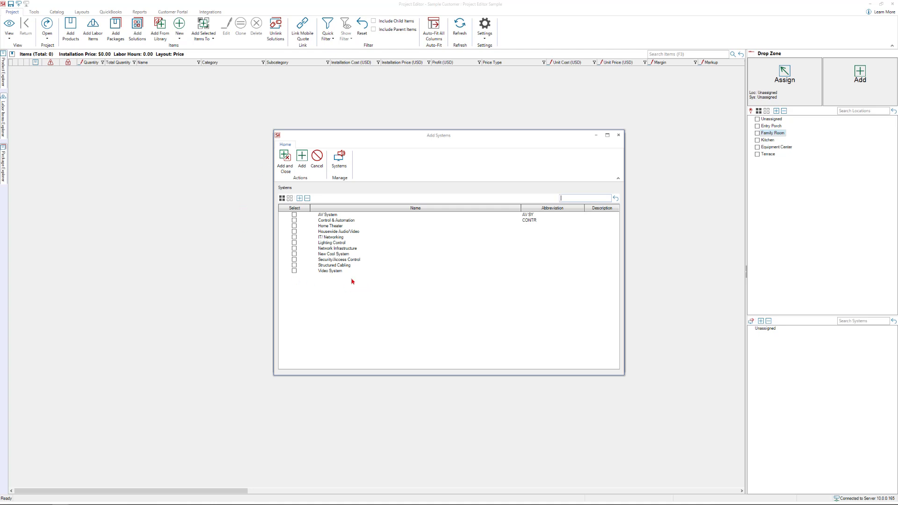
{"action": "left_click", "coordinate": [295, 215]}
{"action": "left_click", "coordinate": [285, 159]}
{"action": "left_click", "coordinate": [286, 166]}
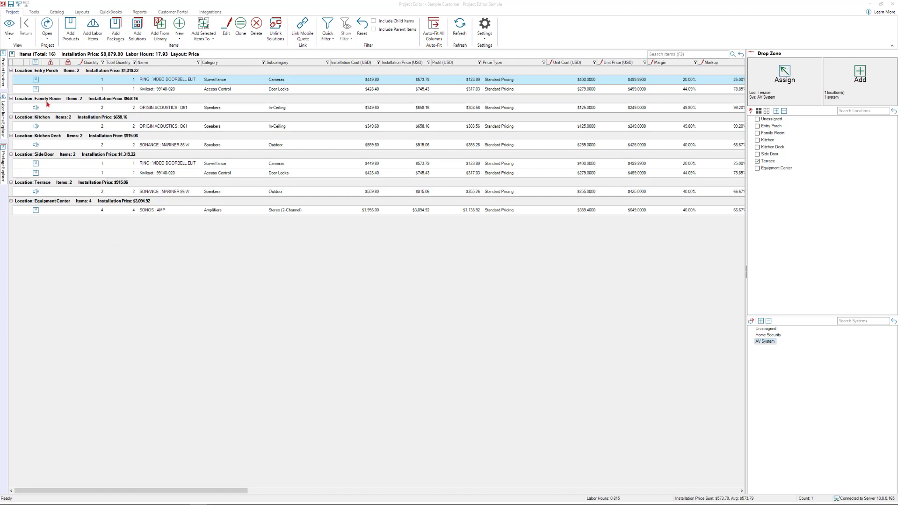
Examine the Location Summary, including the item summary for Entry Porch
{"action": "left_click", "coordinate": [10, 29]}
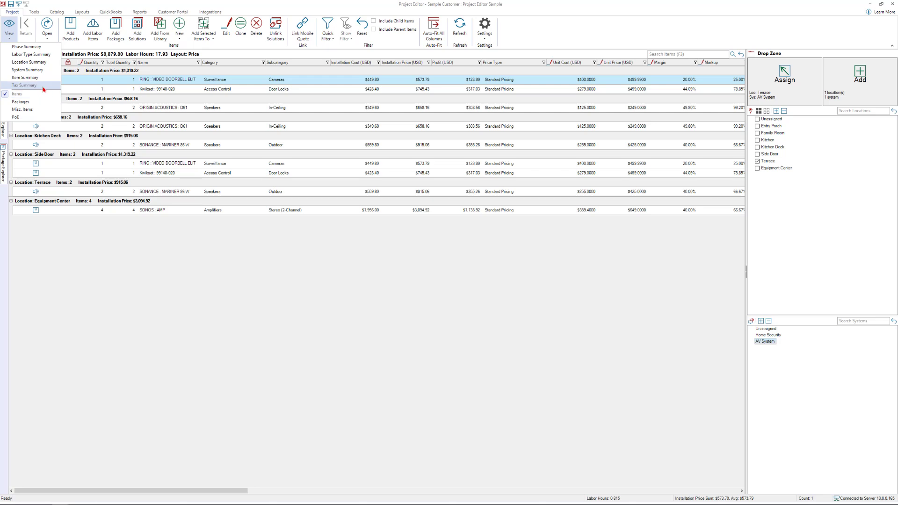
{"action": "left_click", "coordinate": [17, 64]}
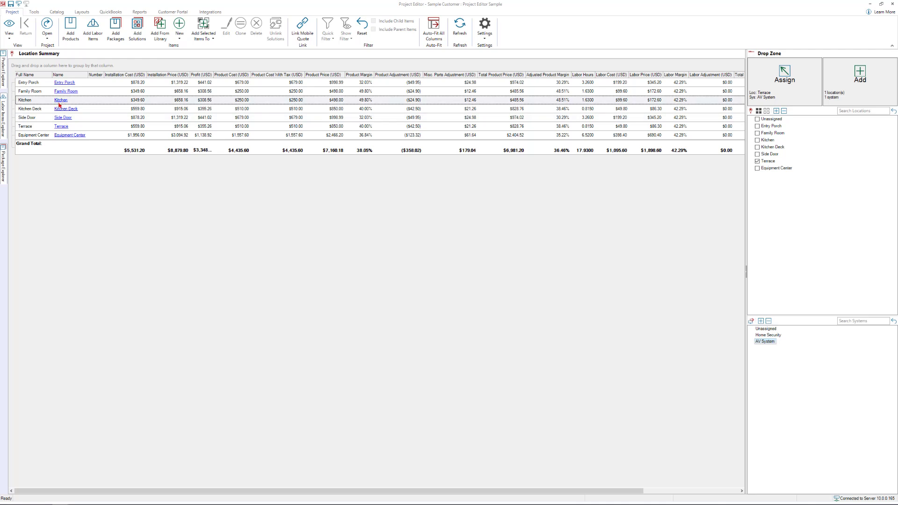
{"action": "left_click", "coordinate": [62, 83]}
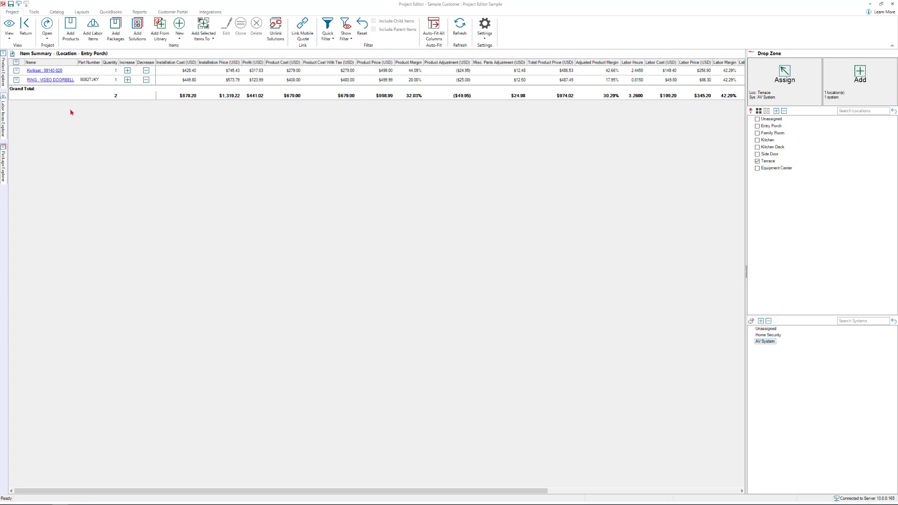
{"action": "left_click", "coordinate": [26, 27]}
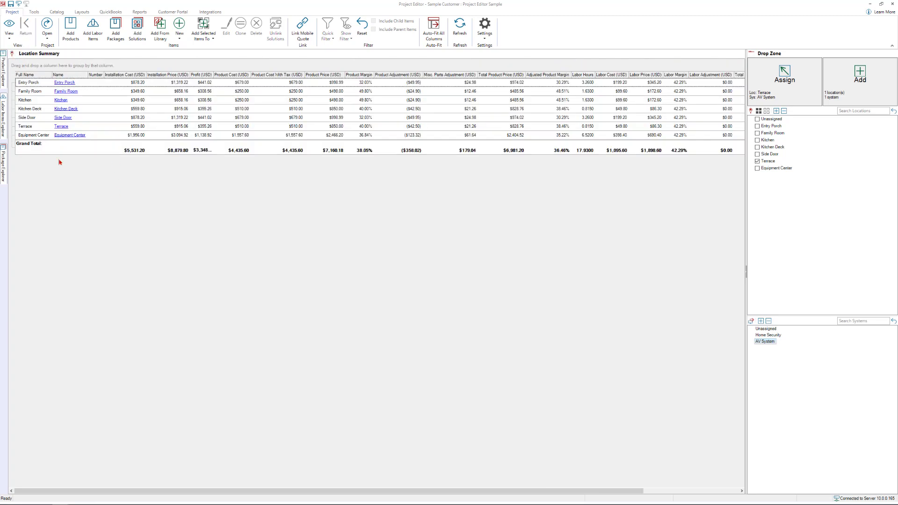
Examine the System Summary and the Labor Type Summary, including the items under the Finish labor type
{"action": "left_click", "coordinate": [9, 28]}
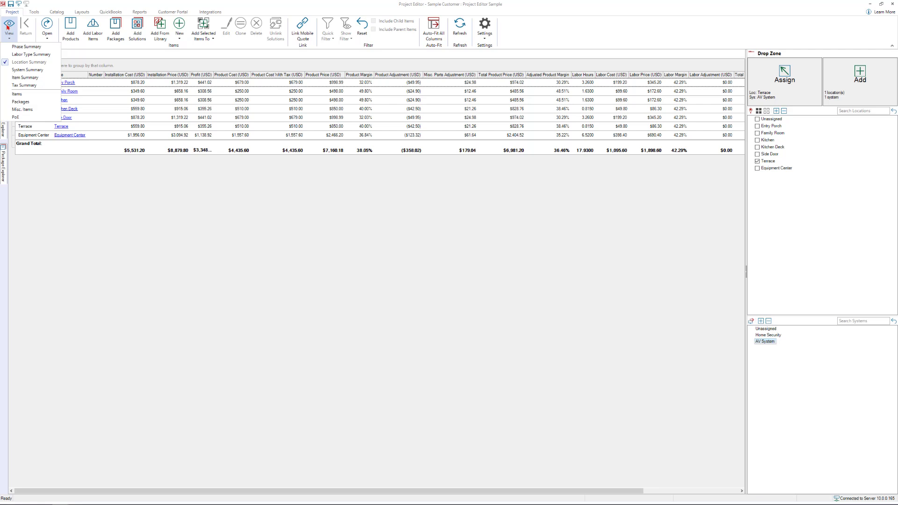
{"action": "left_click", "coordinate": [27, 70]}
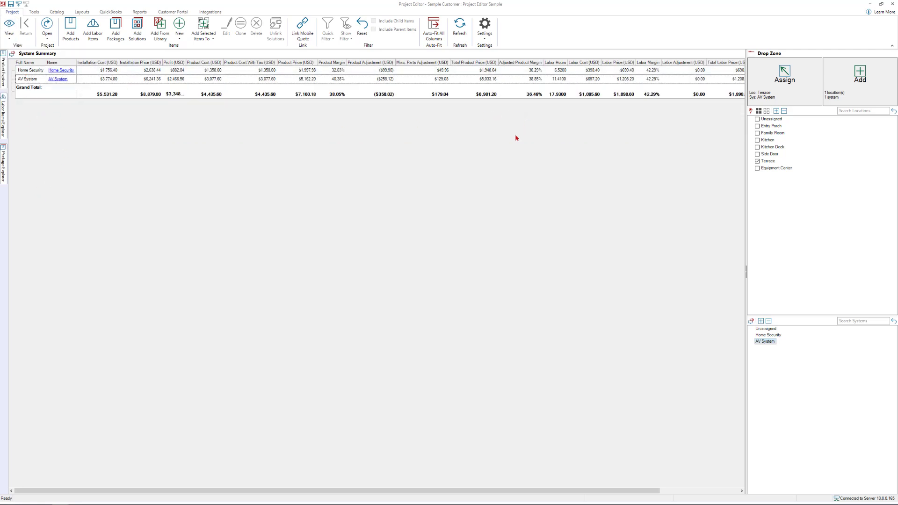
{"action": "left_click", "coordinate": [9, 29]}
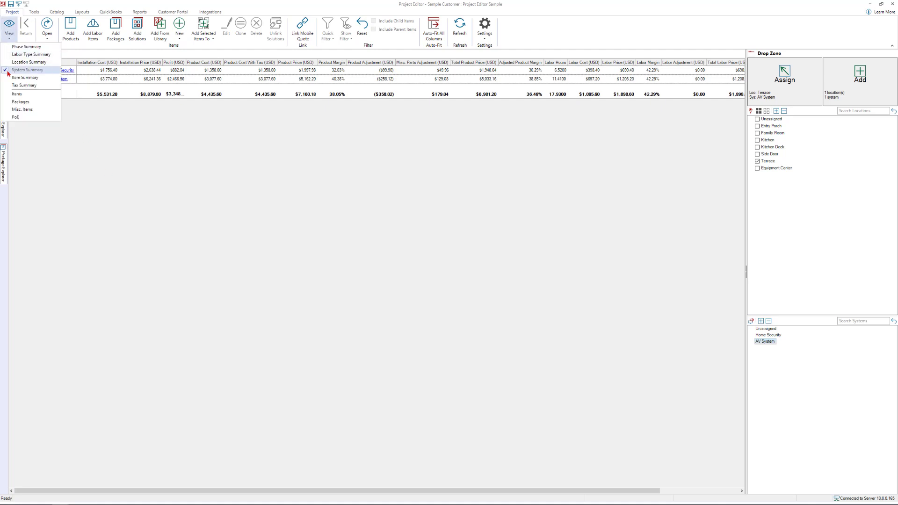
{"action": "left_click", "coordinate": [19, 54]}
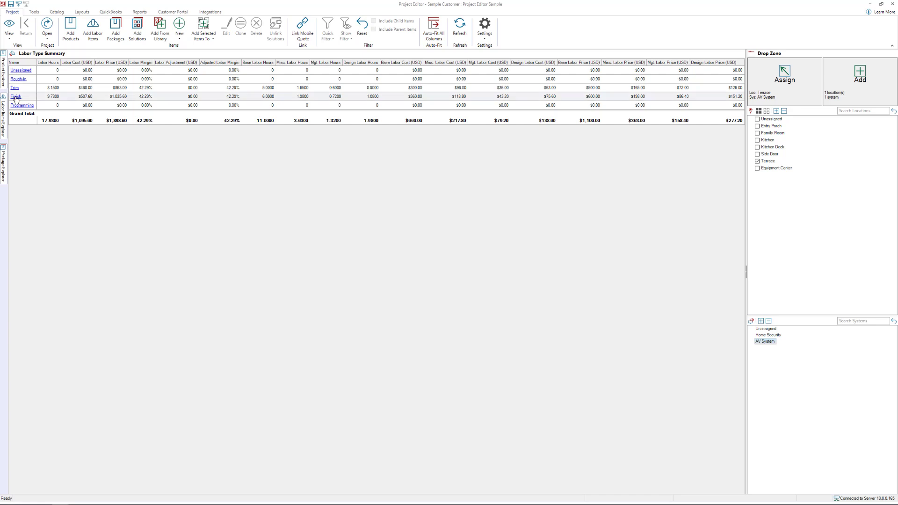
{"action": "left_click", "coordinate": [16, 98]}
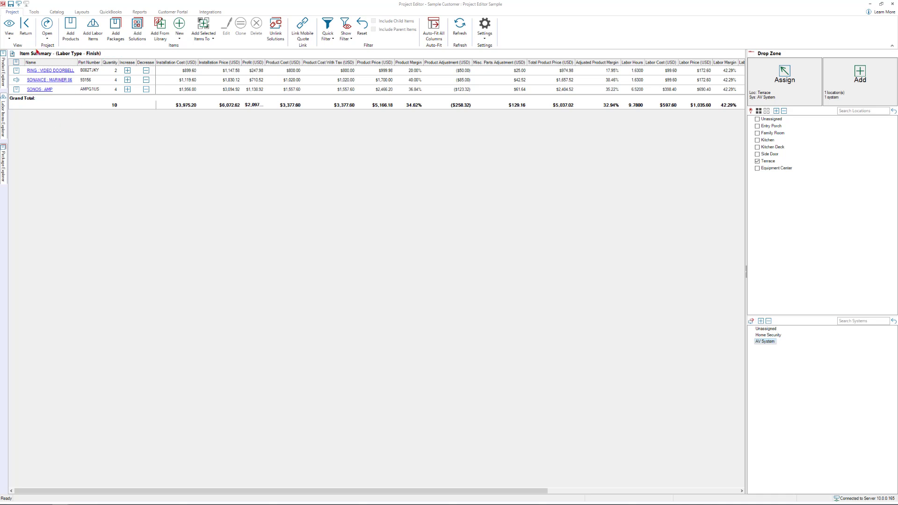
{"action": "left_click", "coordinate": [25, 27]}
Search the project's Items view for "origin" and clear the search
{"action": "left_click", "coordinate": [9, 29]}
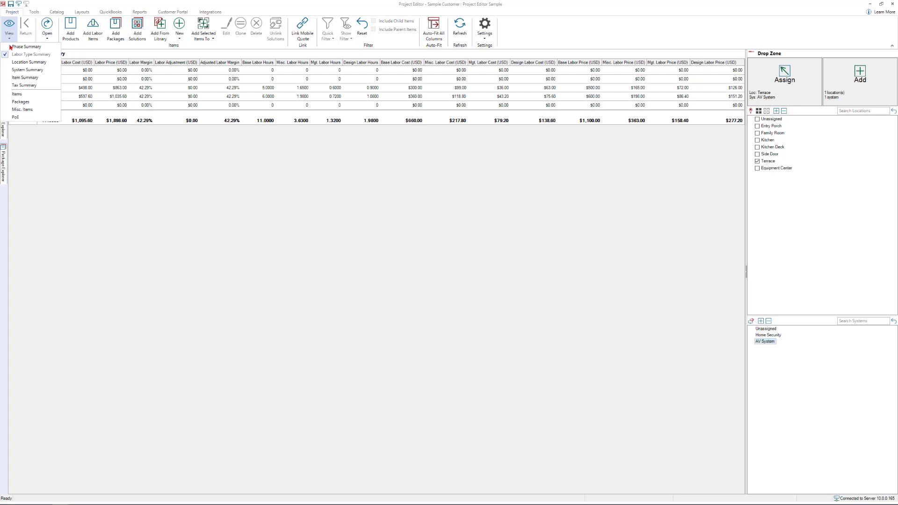
{"action": "left_click", "coordinate": [16, 94]}
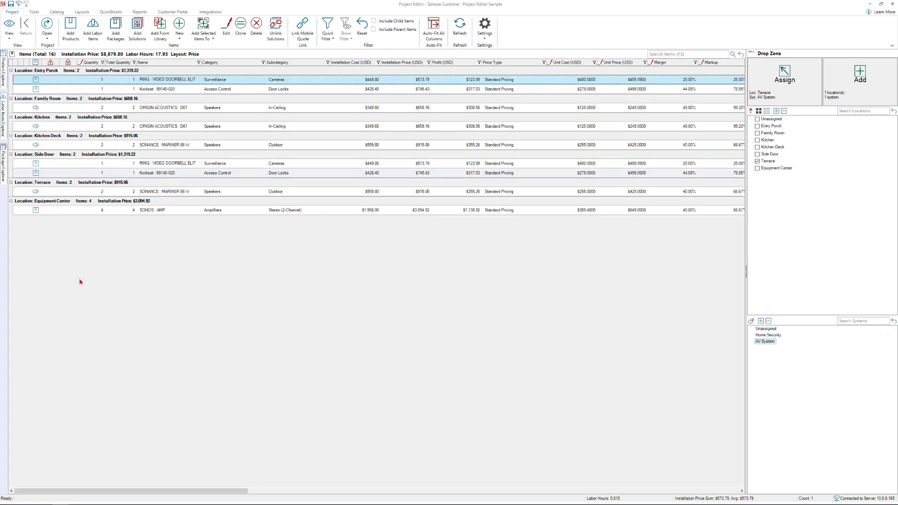
{"action": "left_click", "coordinate": [683, 53]}
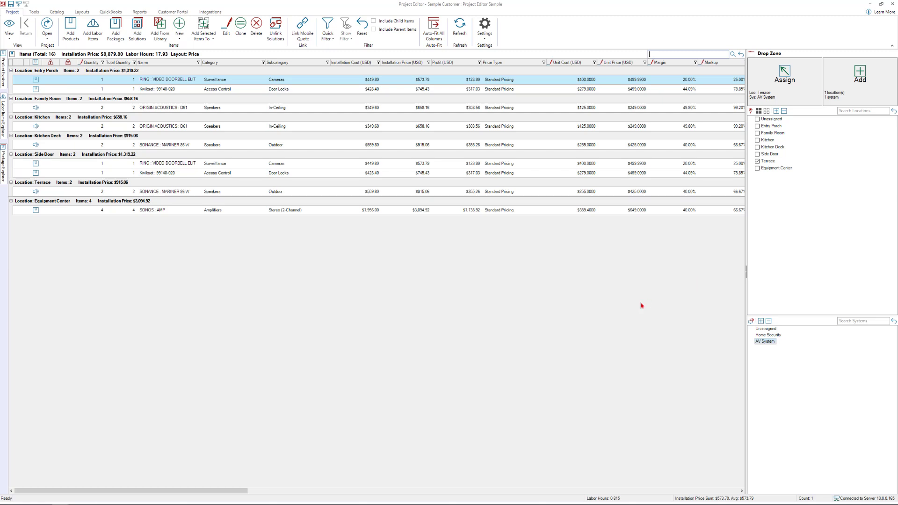
{"action": "type", "text": "origin"}
{"action": "key", "text": "Return"}
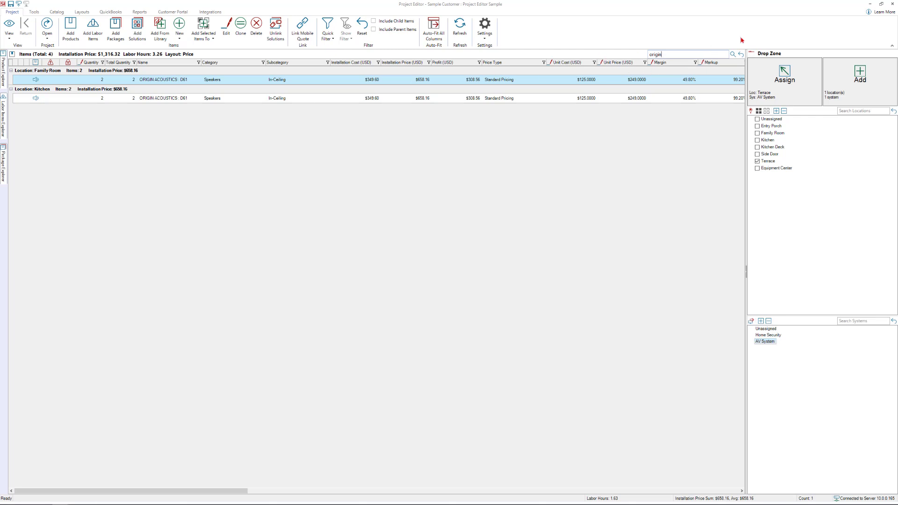
{"action": "left_click", "coordinate": [741, 55]}
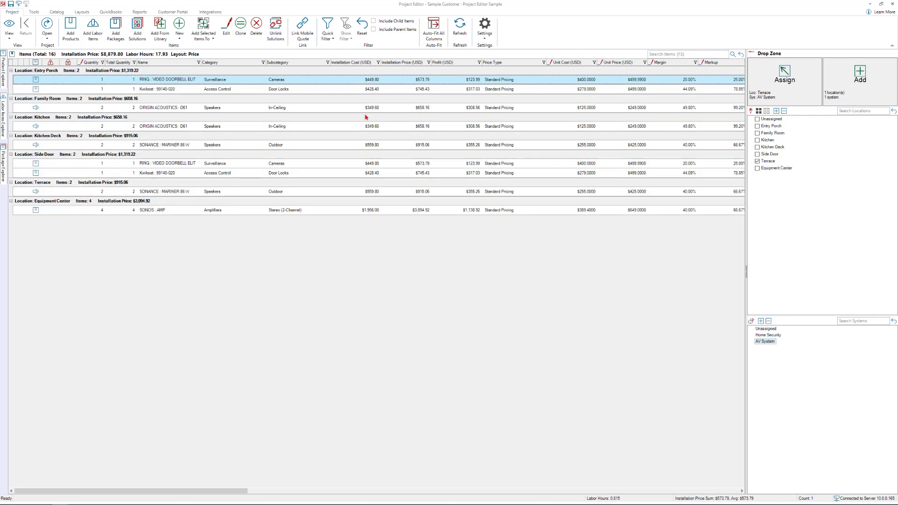
Filter the project items to the Terrace location and reset the filter
{"action": "left_click", "coordinate": [331, 29]}
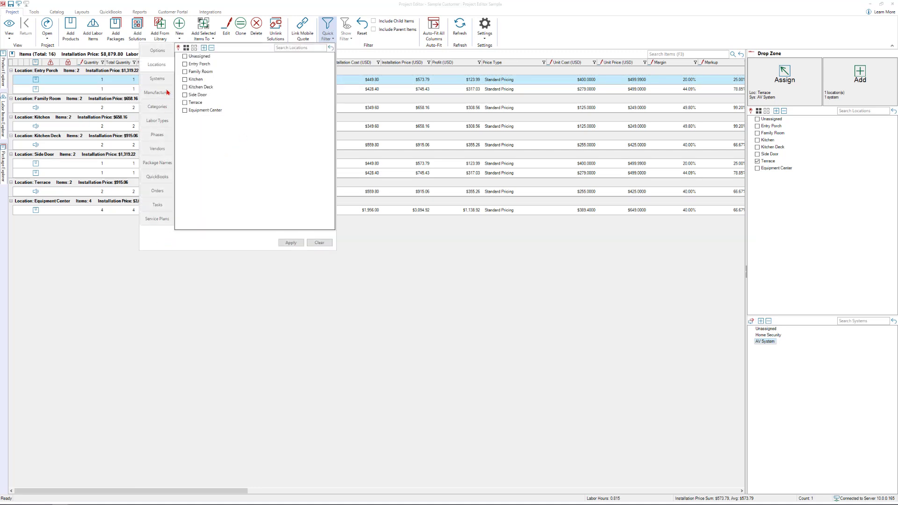
{"action": "left_click", "coordinate": [185, 102]}
{"action": "left_click", "coordinate": [287, 242]}
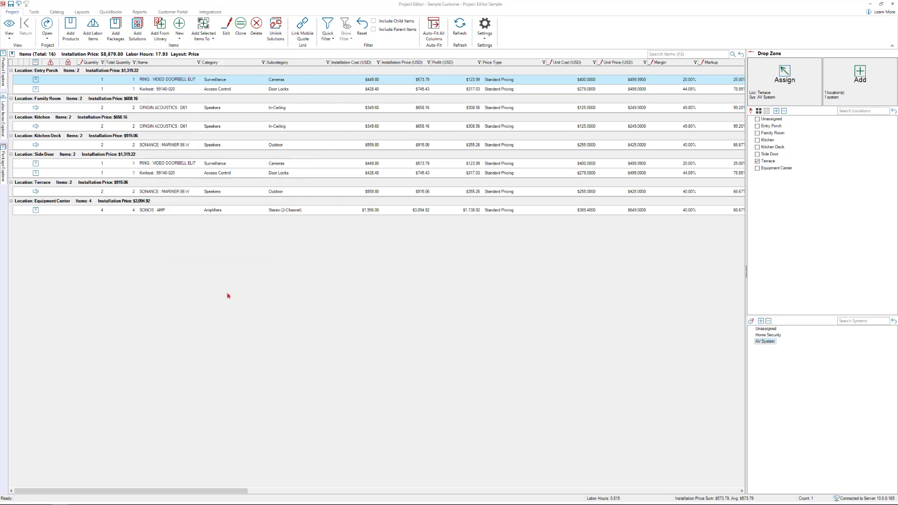
{"action": "left_click", "coordinate": [363, 29]}
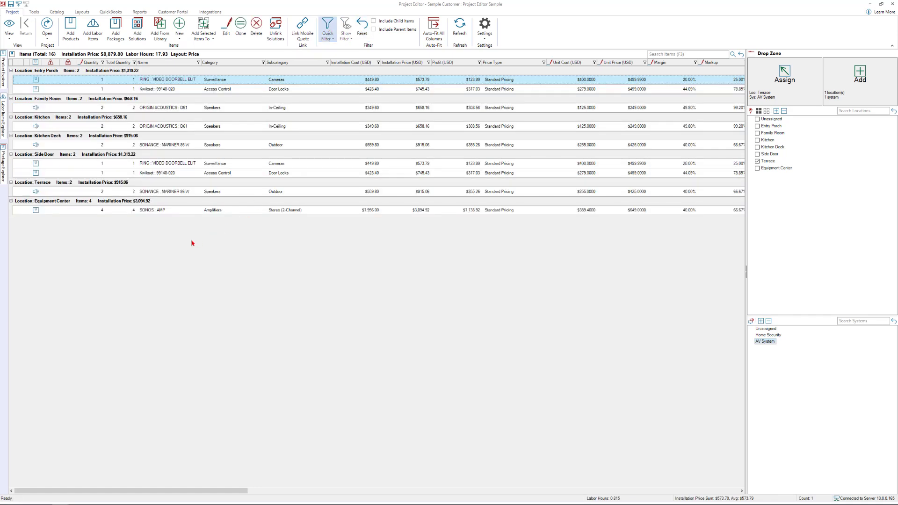
Filter the project items by the manufacturer SONANCE
{"action": "left_click", "coordinate": [155, 95]}
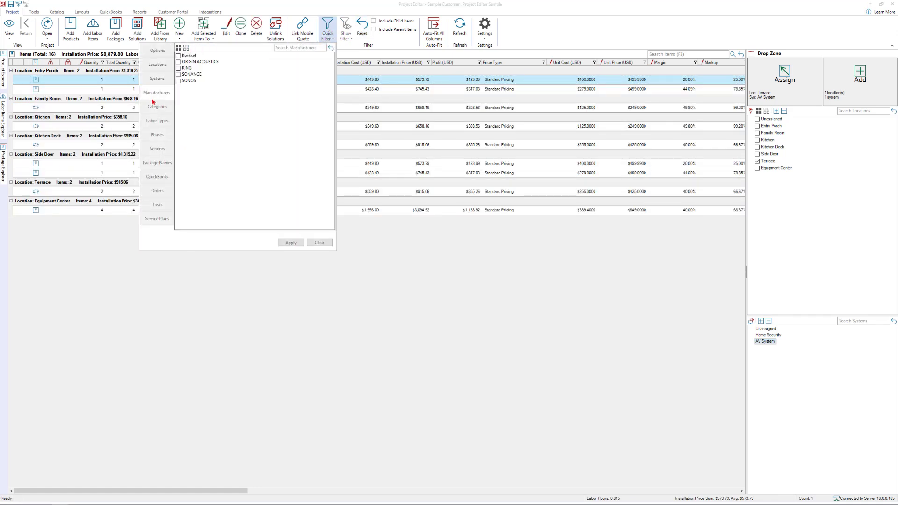
{"action": "left_click", "coordinate": [178, 74]}
{"action": "left_click", "coordinate": [291, 243]}
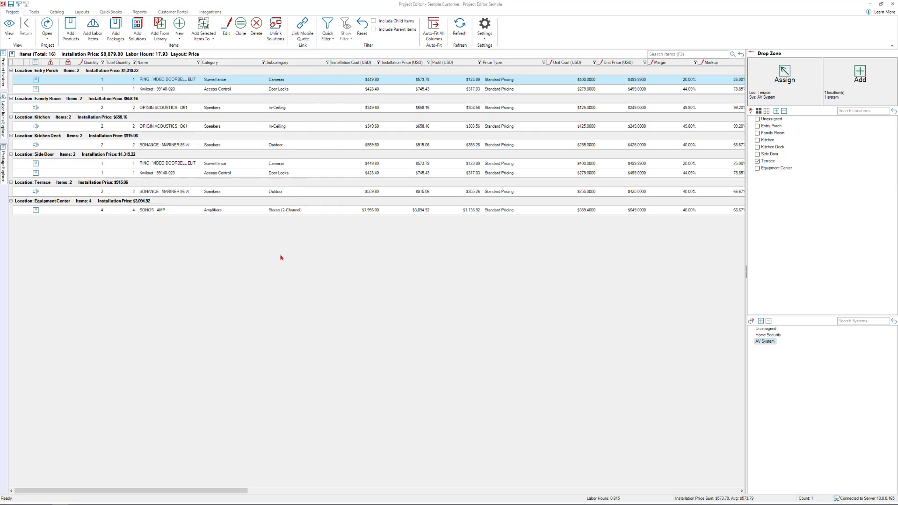